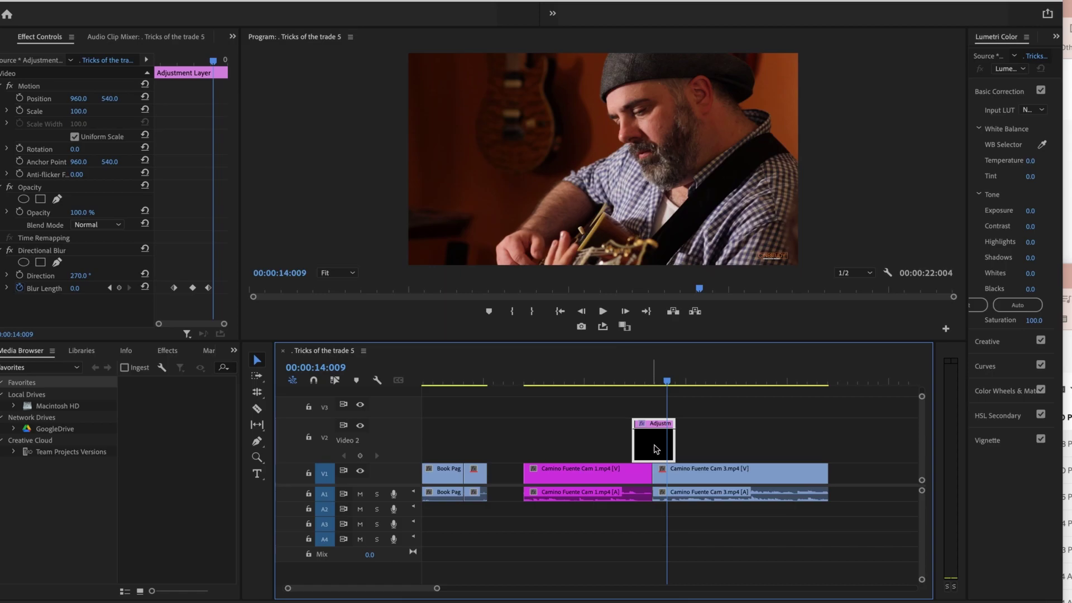
Move the playhead to 00:00:13:057, where Blur Length peaks at 209.6, and select Directional Blur.
left_click_drag(648, 383, 642, 383)
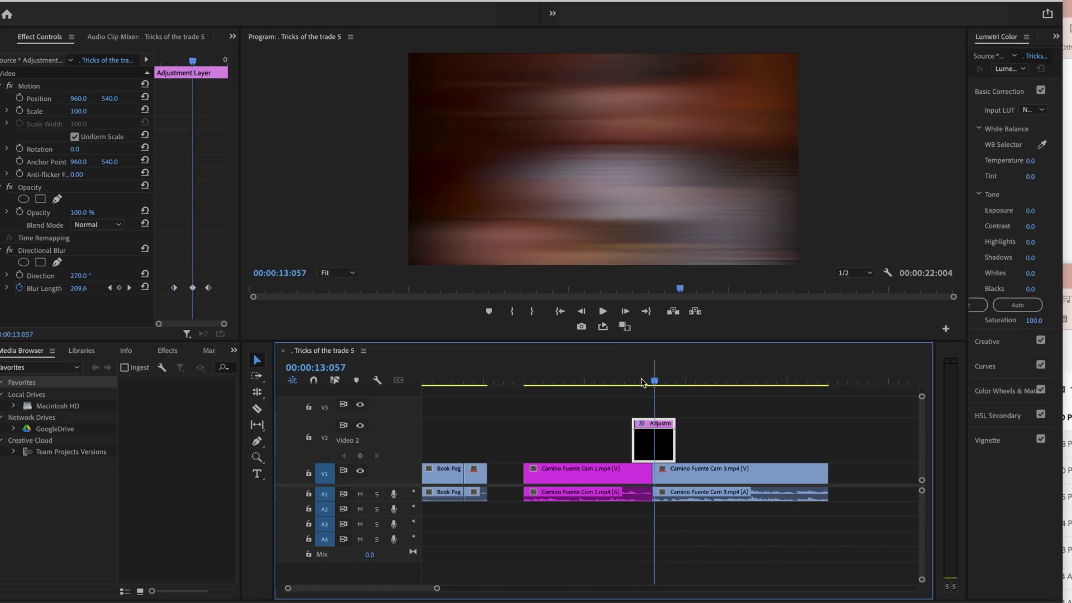
left_click(43, 251)
left_click_drag(256, 4, 290, 2)
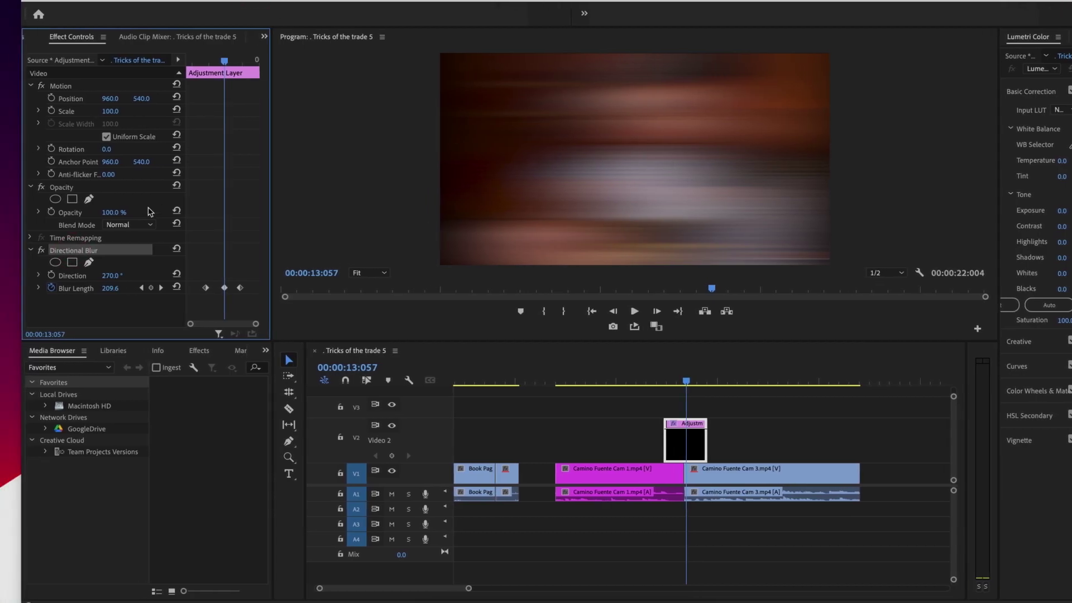
Save Directional Blur as a Scale-type 'Directional Blur Preset' described 'good with adjustment layers for video transitions'.
right_click(74, 256)
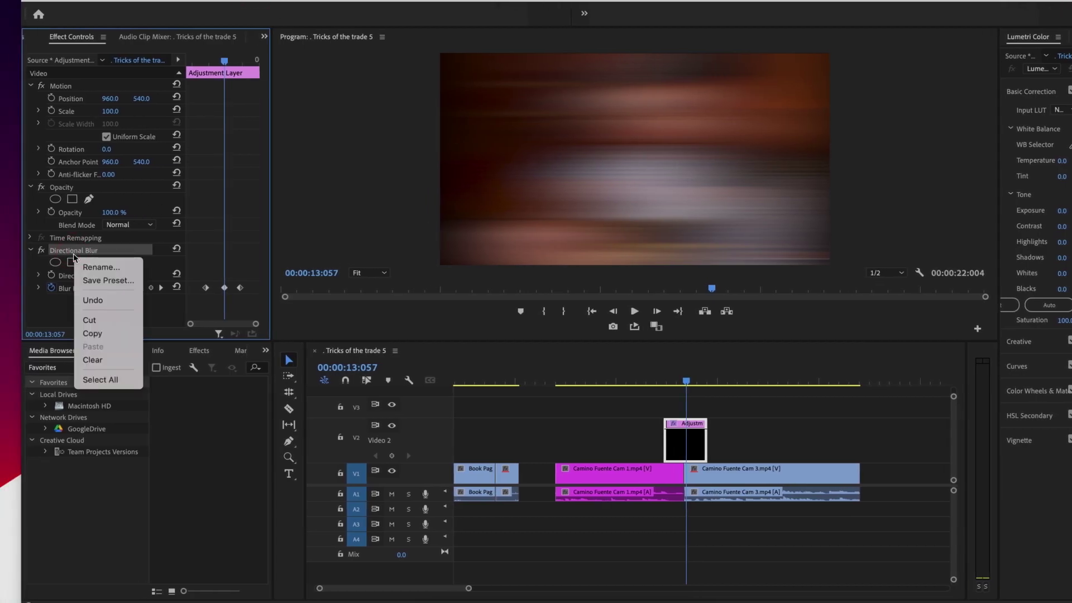
left_click(87, 281)
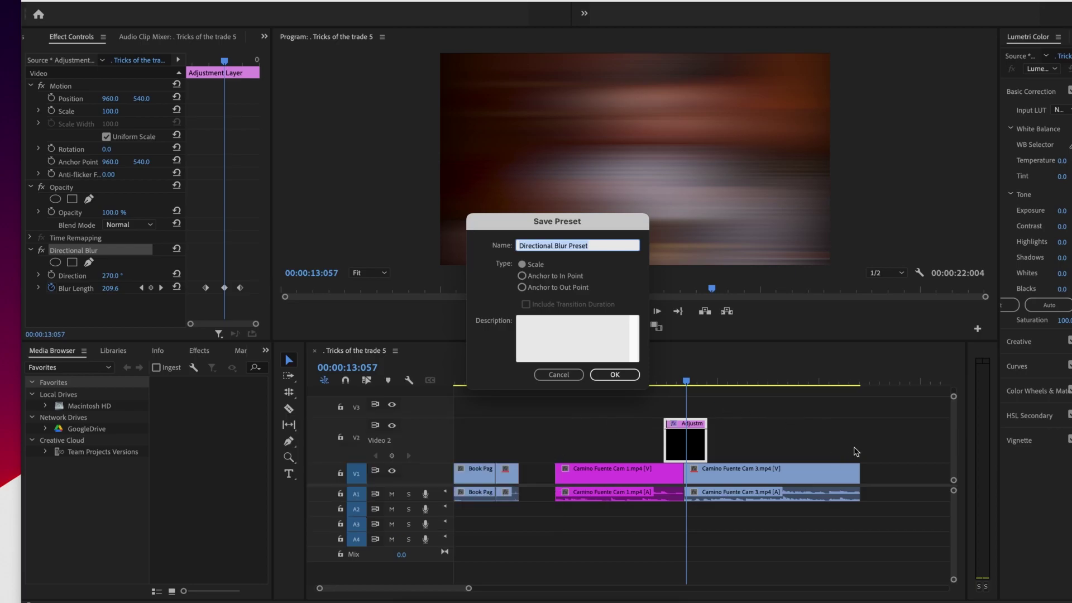
left_click(561, 277)
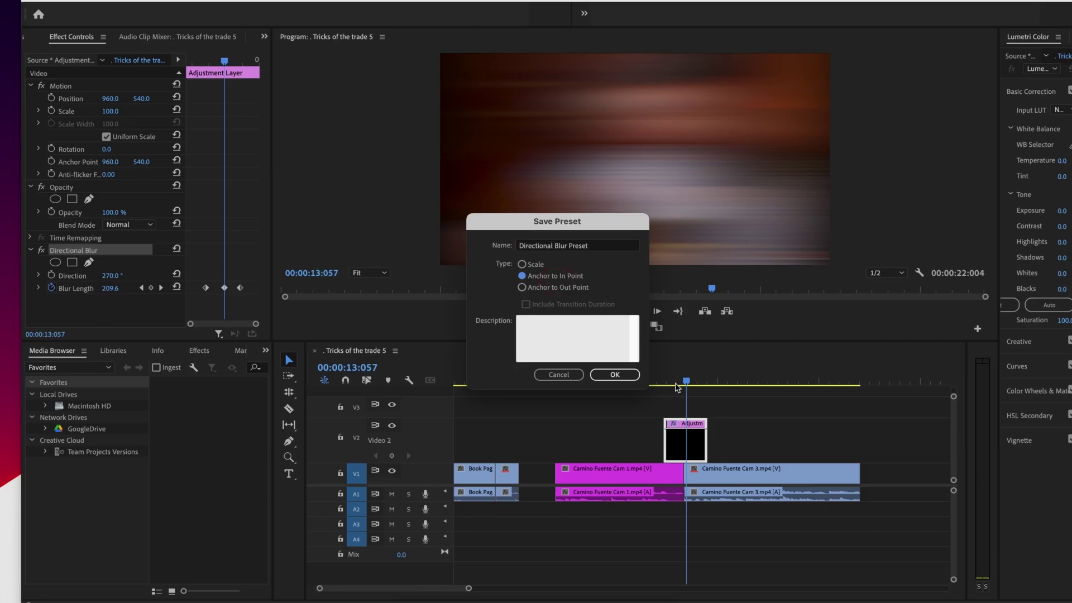
left_click(535, 286)
left_click(524, 265)
left_click(586, 331)
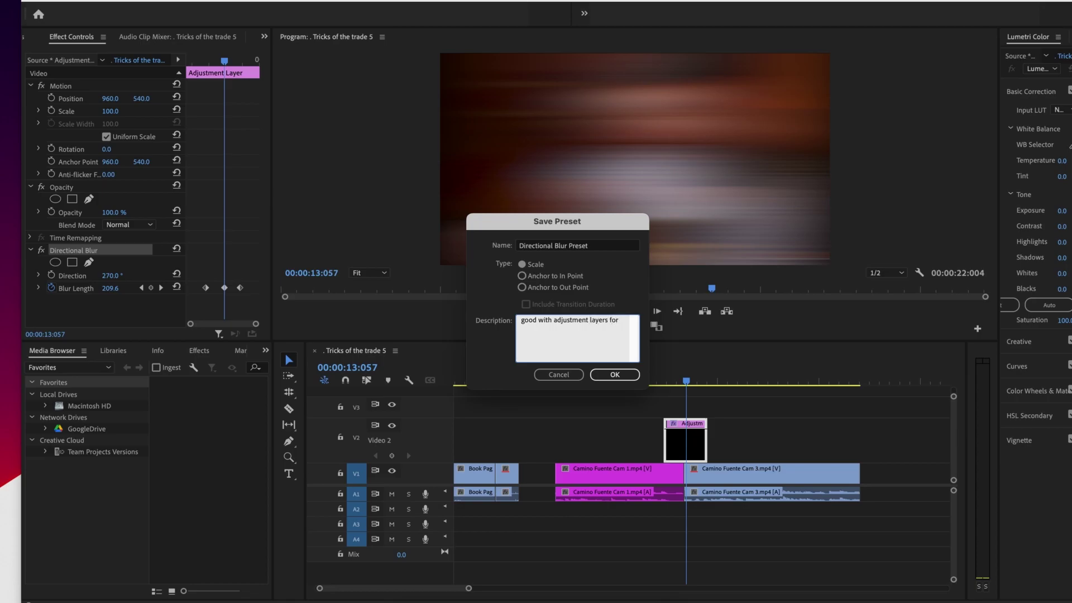
type("video transitions")
left_click(615, 374)
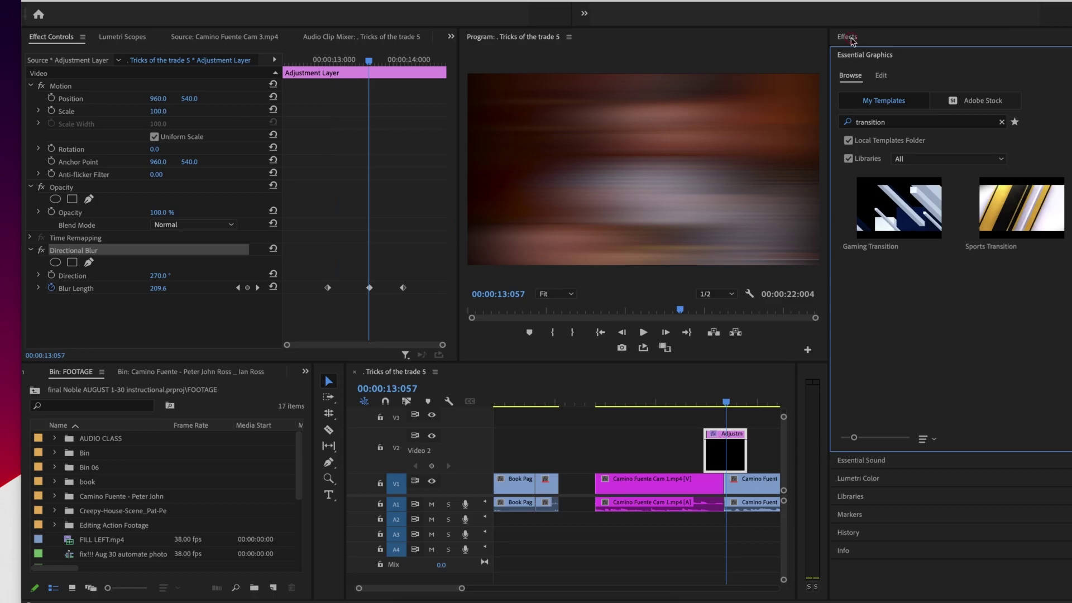
Drag Directional Blur Preset from the Effects panel's Presets folder onto the Camino Fuente Cam 1 clip.
left_click(852, 39)
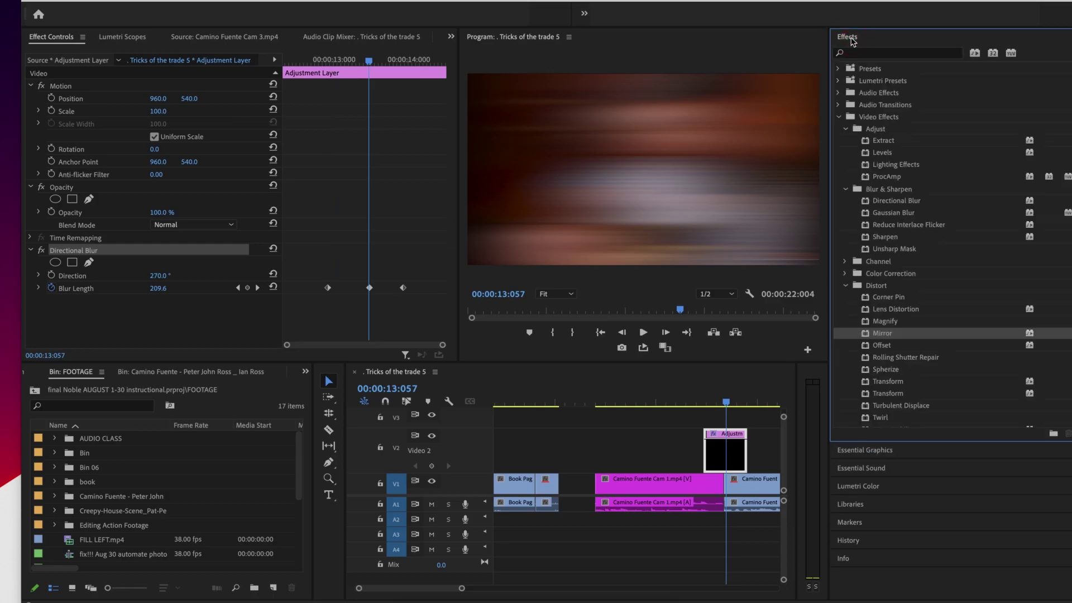
left_click(839, 117)
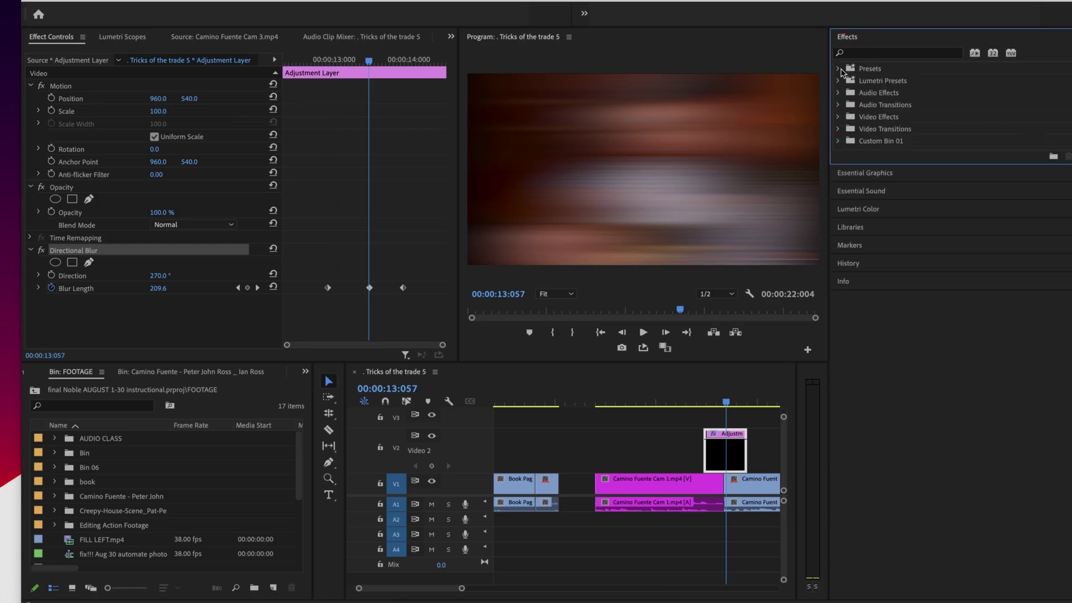
left_click(839, 68)
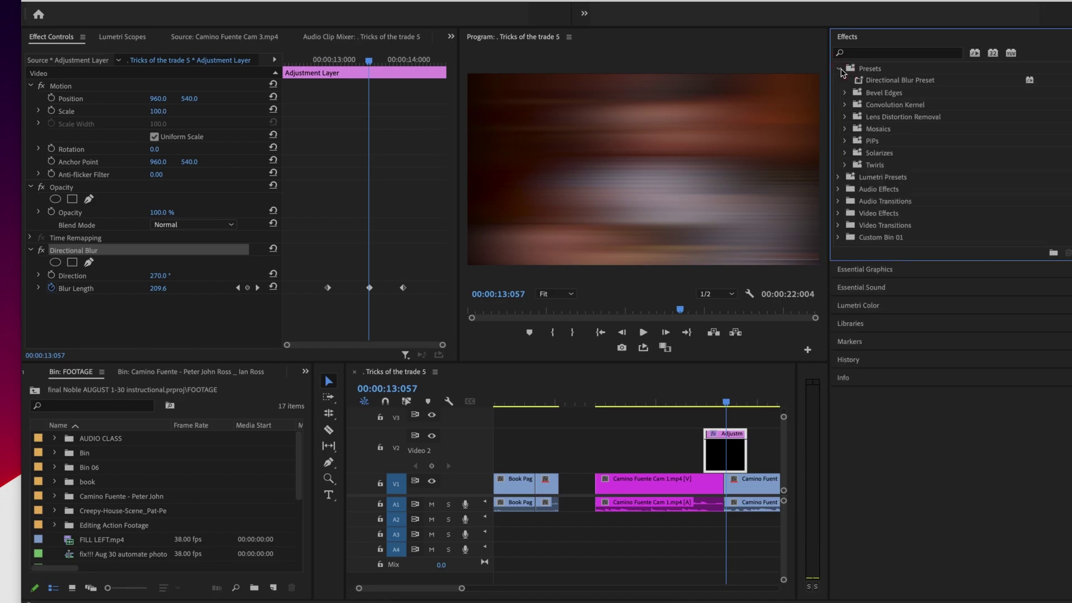
left_click(875, 83)
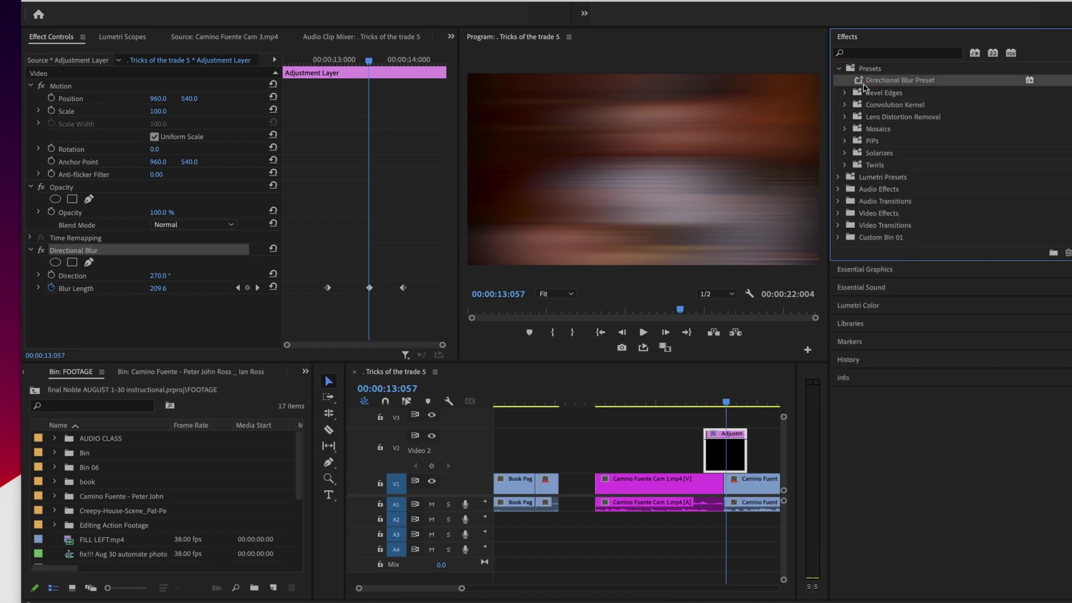
left_click_drag(665, 403, 647, 406)
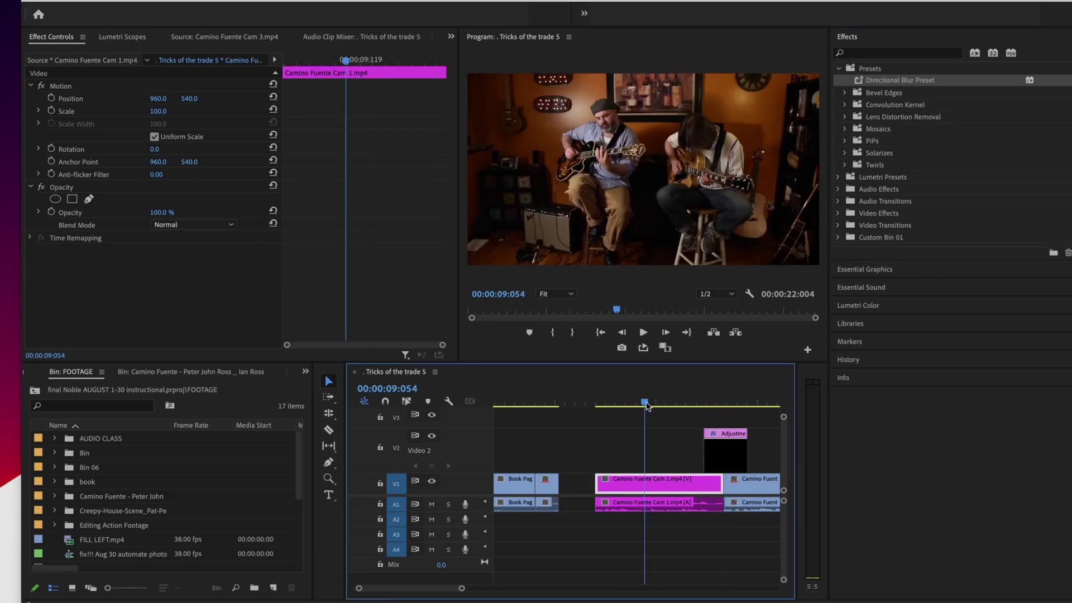
left_click_drag(863, 80, 641, 487)
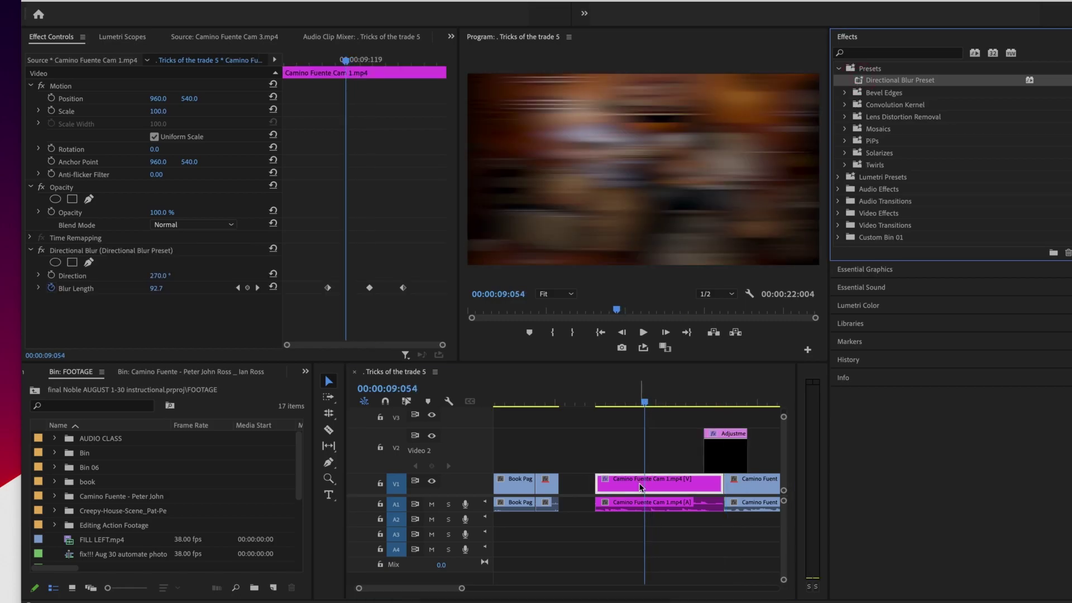
left_click_drag(648, 403, 695, 419)
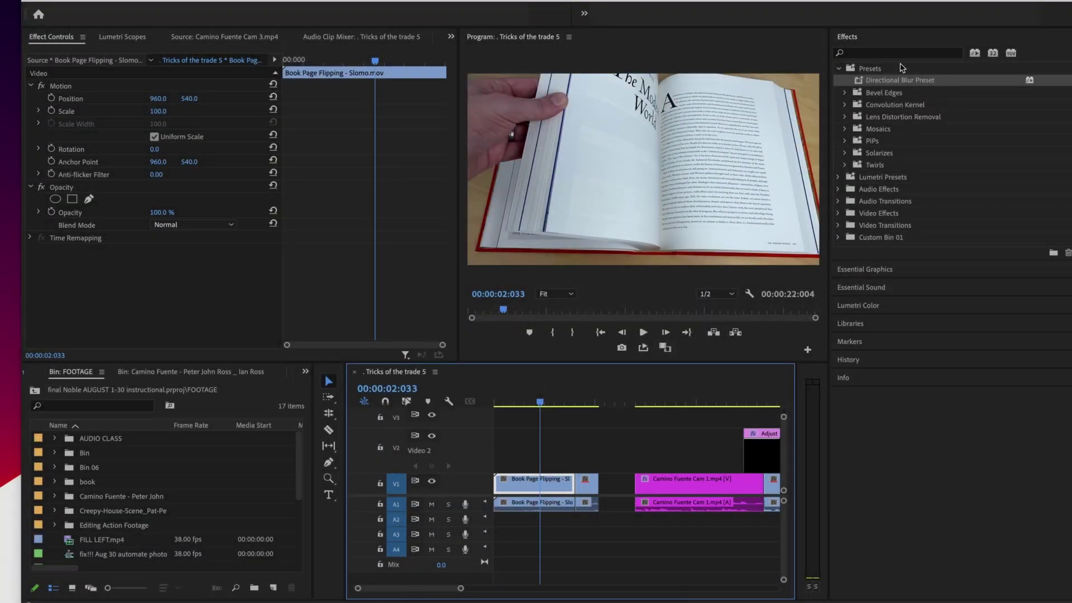
Switch to the Color workspace and show the Lumetri RGB Curves graph.
left_click(357, 1)
mouse_move(474, 1)
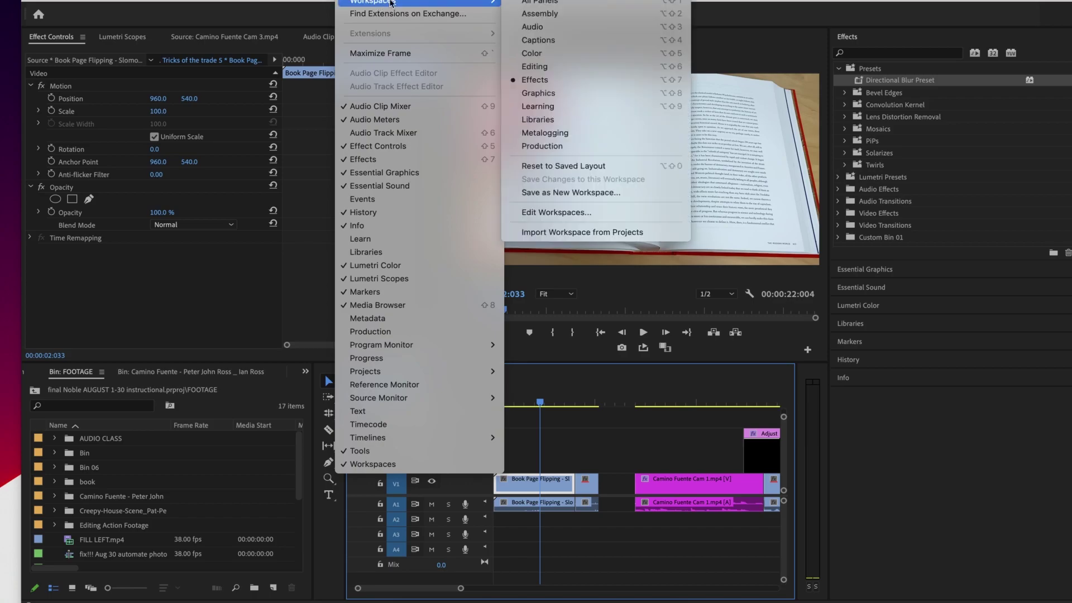
left_click(585, 55)
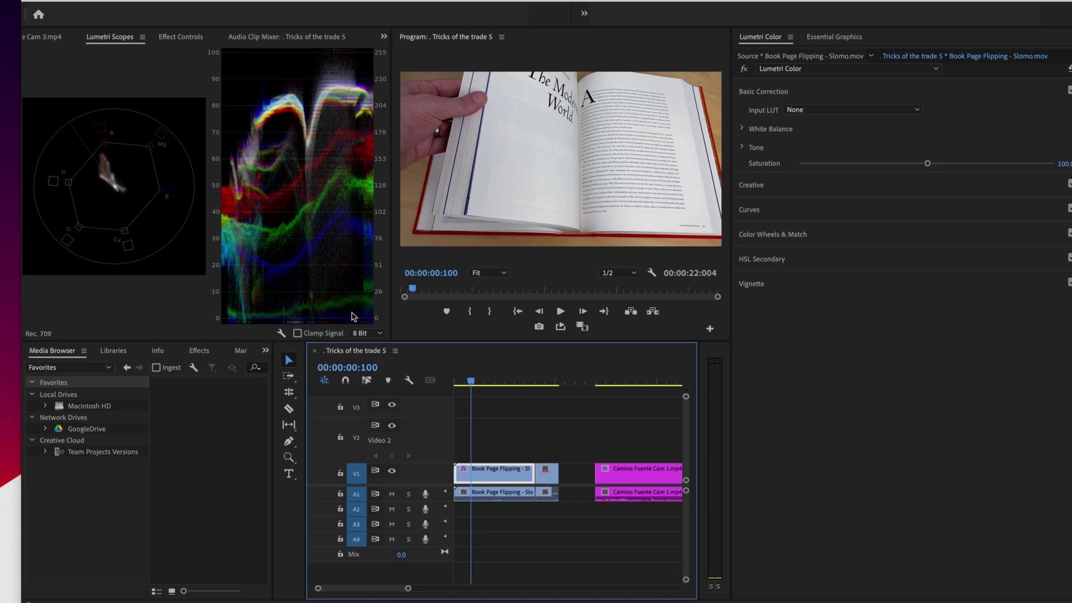
left_click(766, 211)
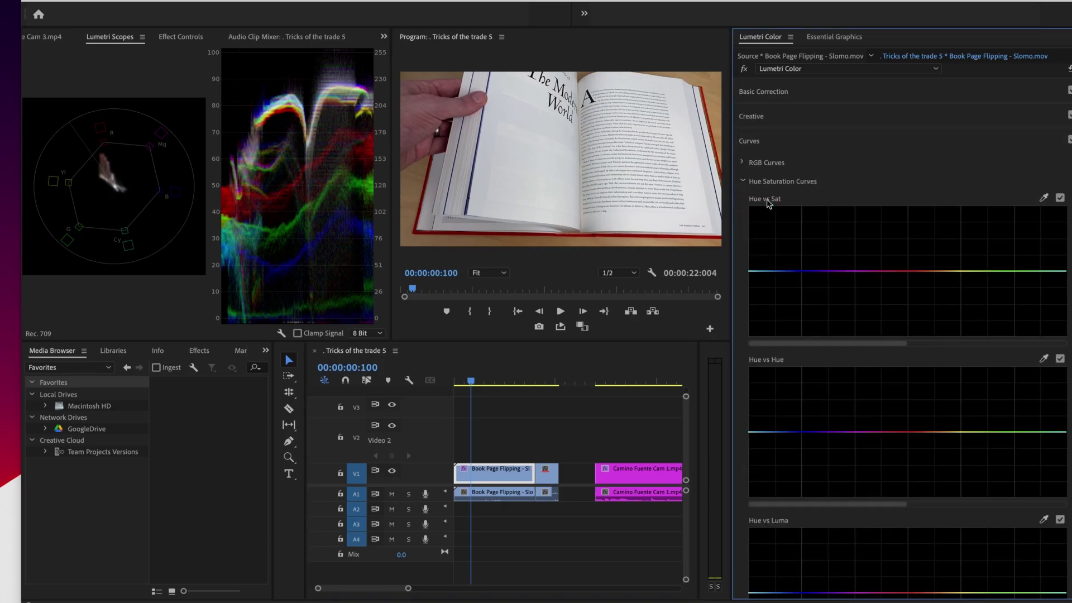
left_click(743, 163)
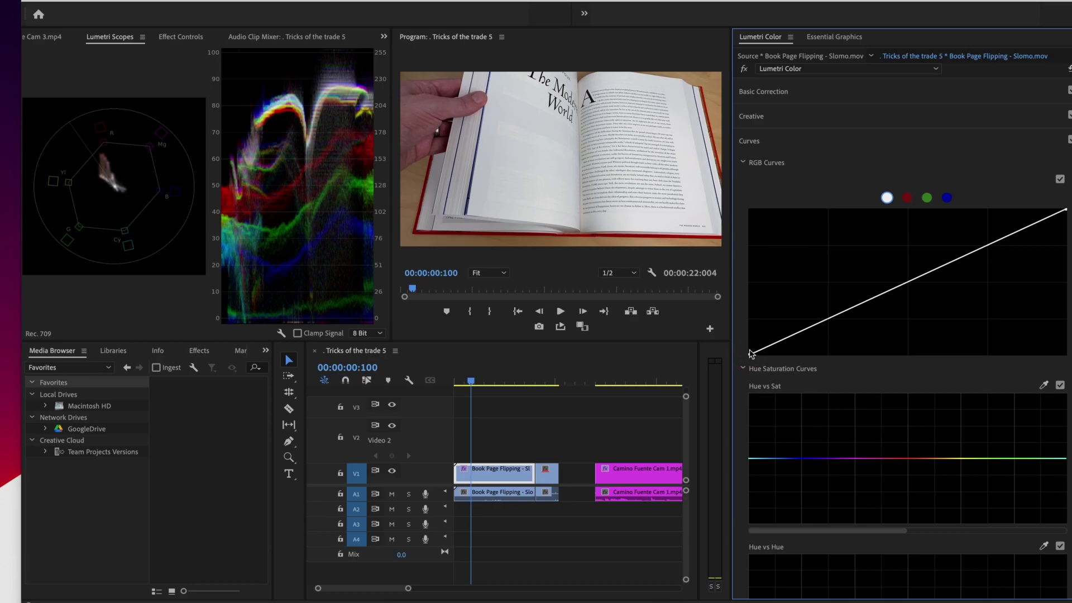
Select the Book Page Flipping clip, lift the blue curve's shadow point and nudge the master's.
left_click(500, 415)
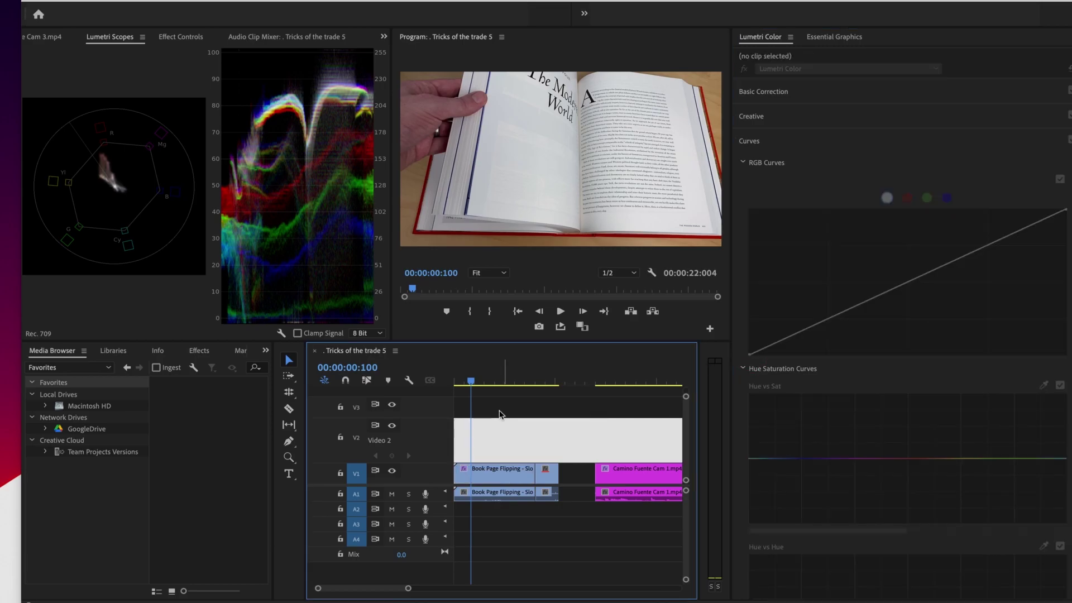
key("d")
left_click(948, 198)
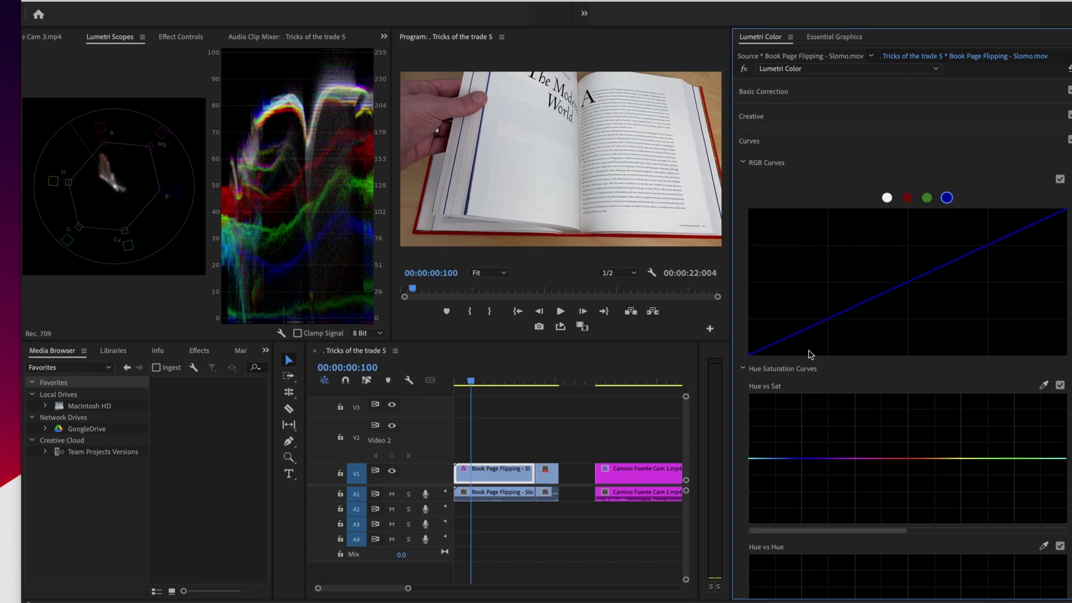
left_click_drag(751, 355, 751, 349)
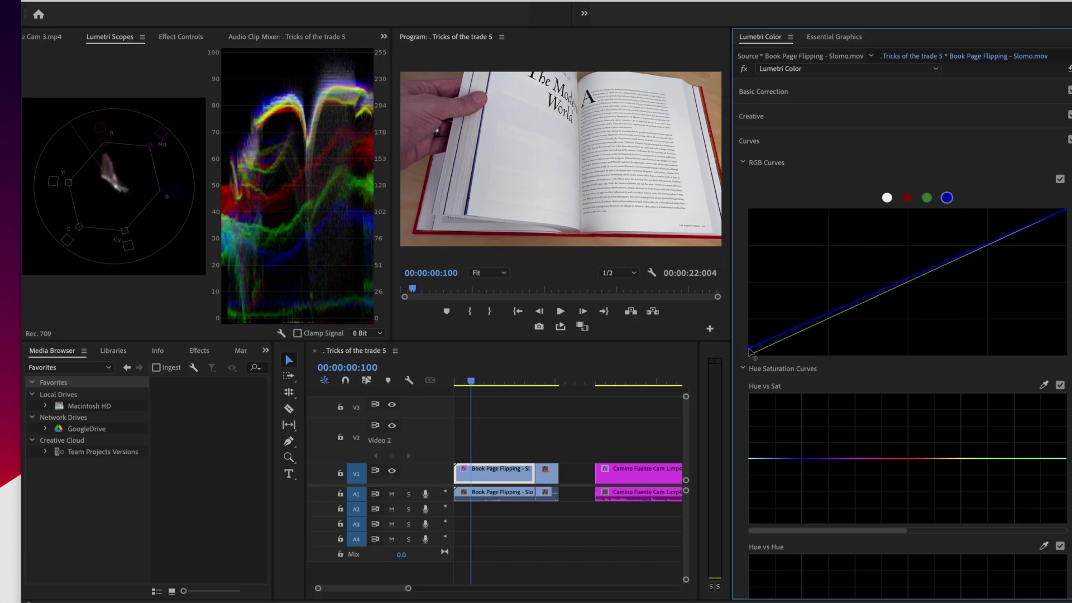
left_click(887, 199)
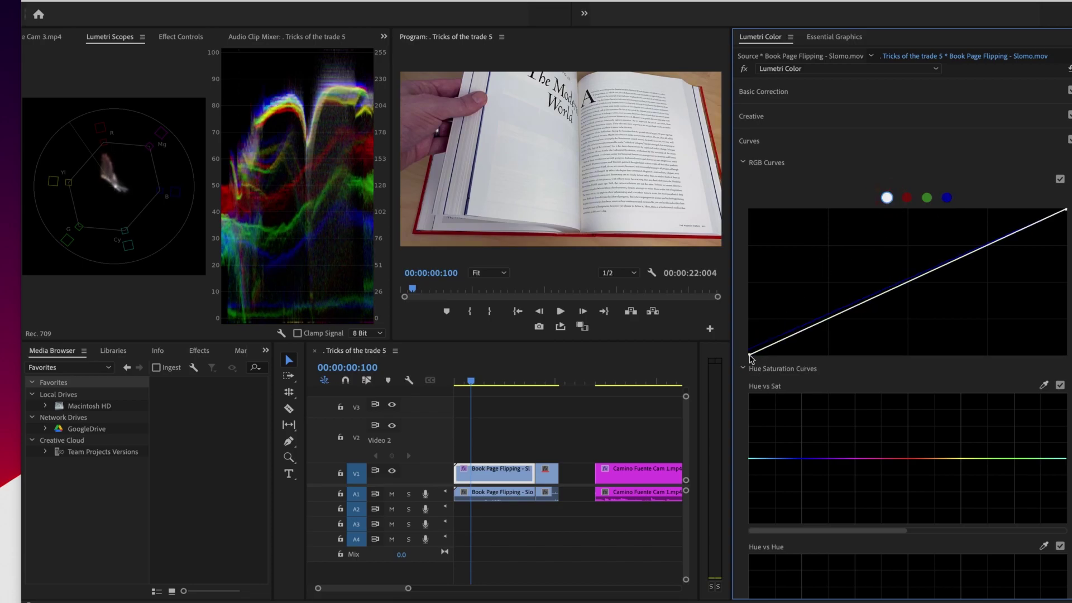
left_click_drag(751, 355, 749, 352)
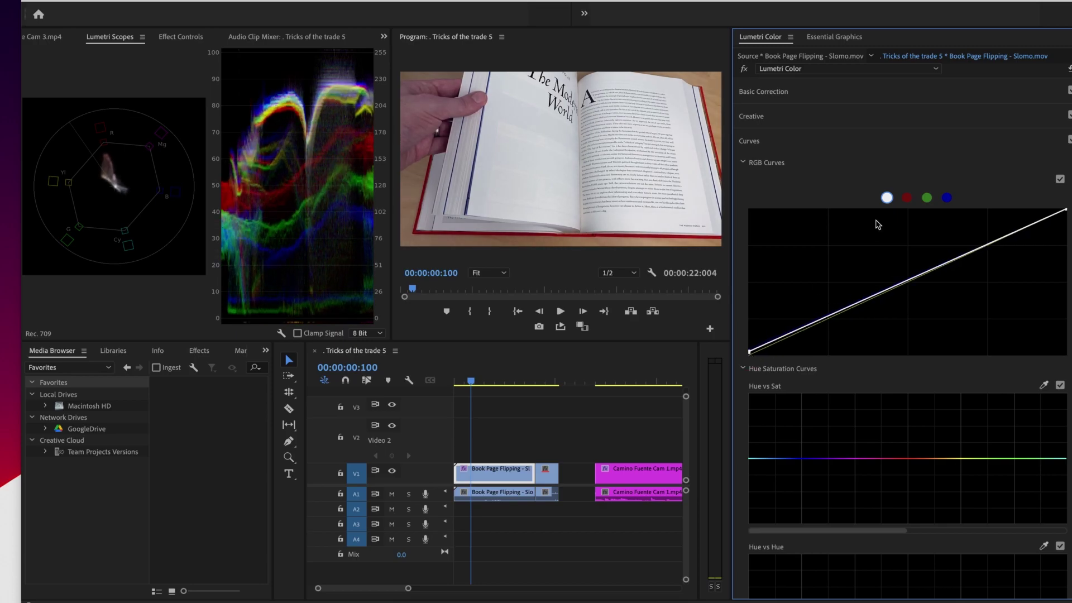
Lift the red and green curves' shadow points and slightly lower the master curve's highlight end.
left_click(907, 199)
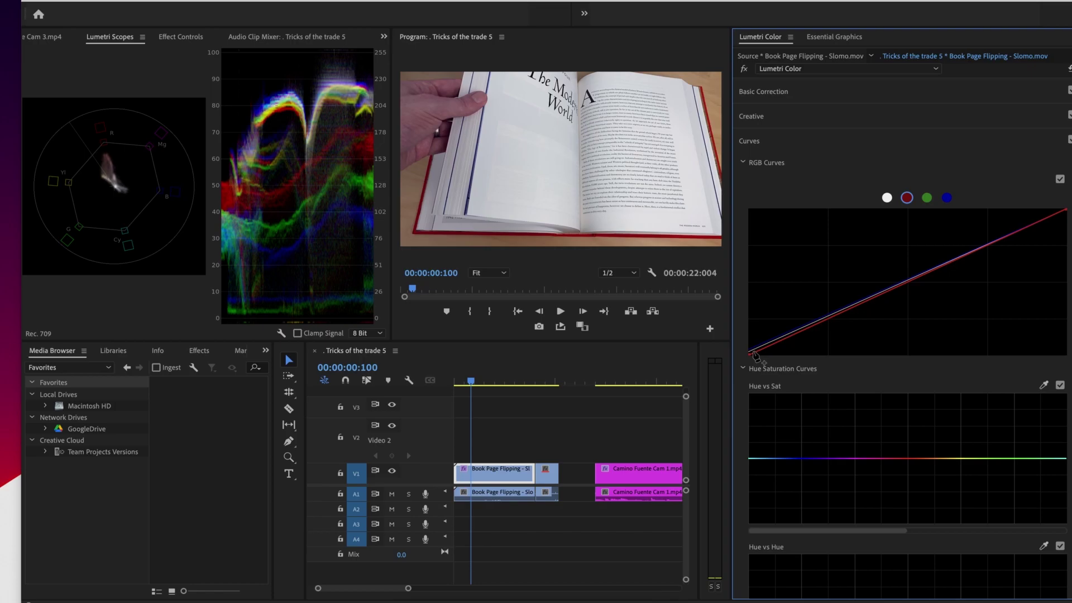
left_click_drag(751, 356, 750, 351)
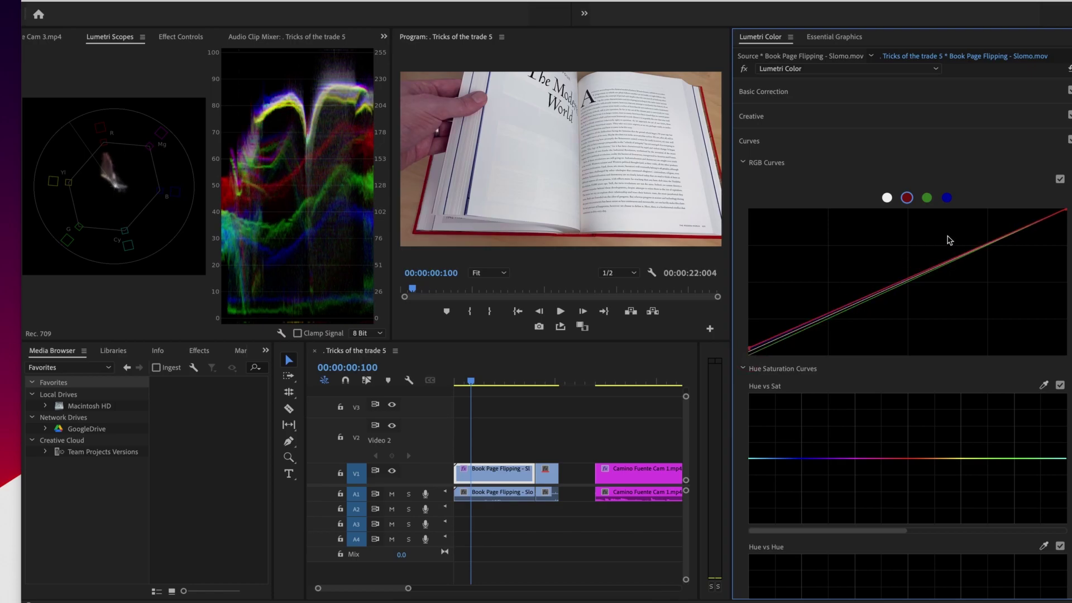
left_click(927, 198)
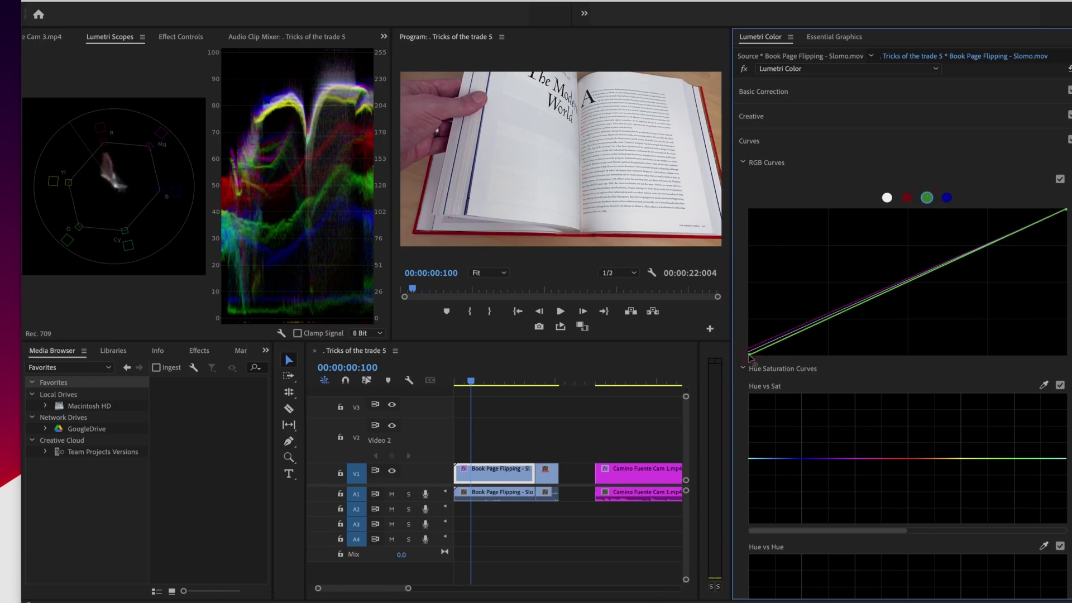
left_click_drag(750, 355, 751, 349)
left_click(886, 197)
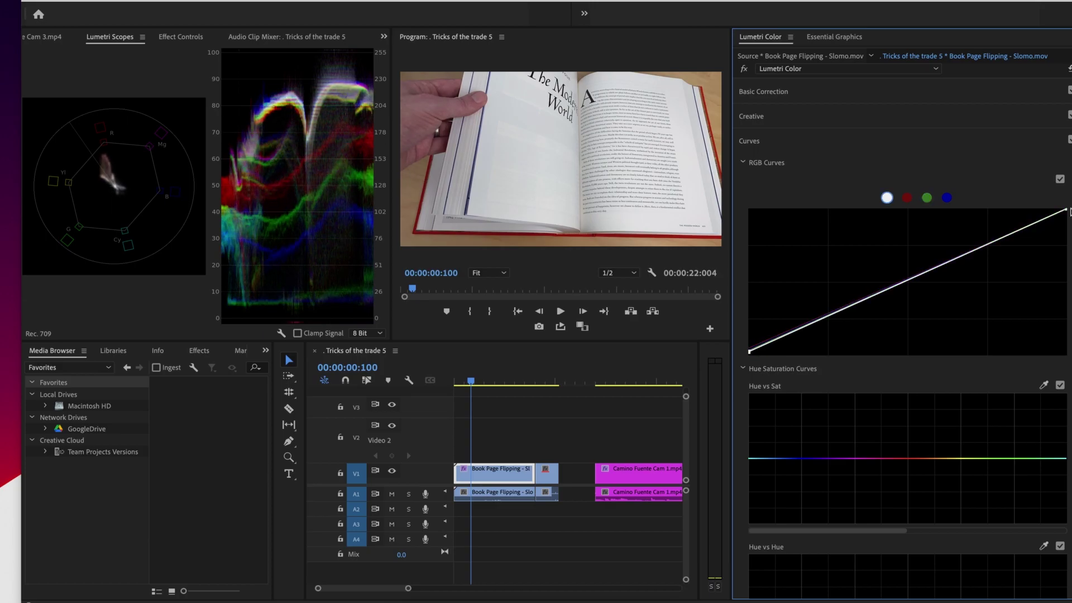
left_click_drag(1067, 211, 1064, 216)
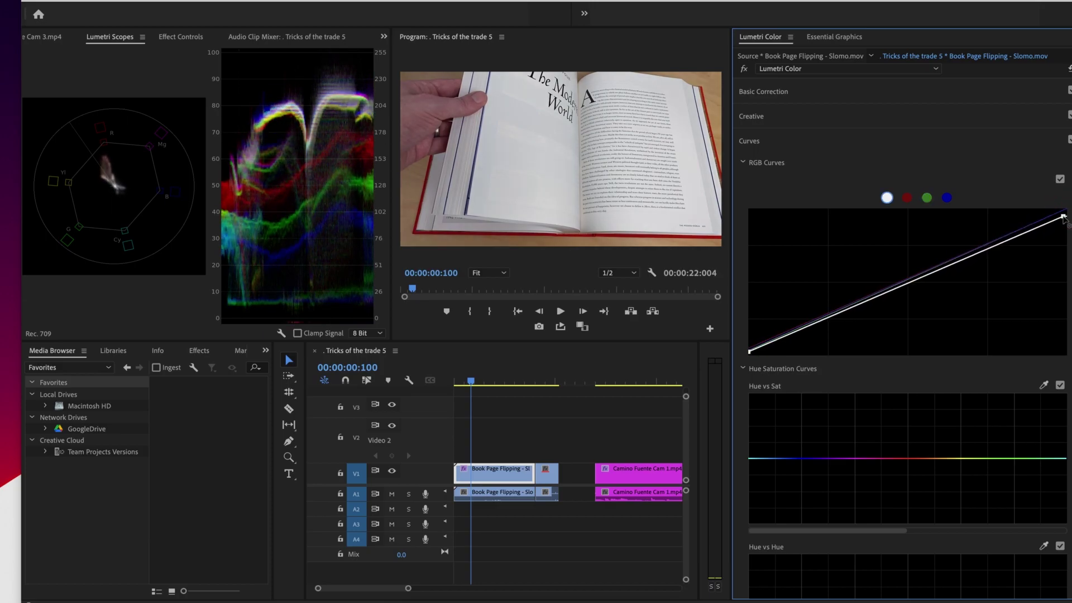
left_click_drag(750, 353, 750, 352)
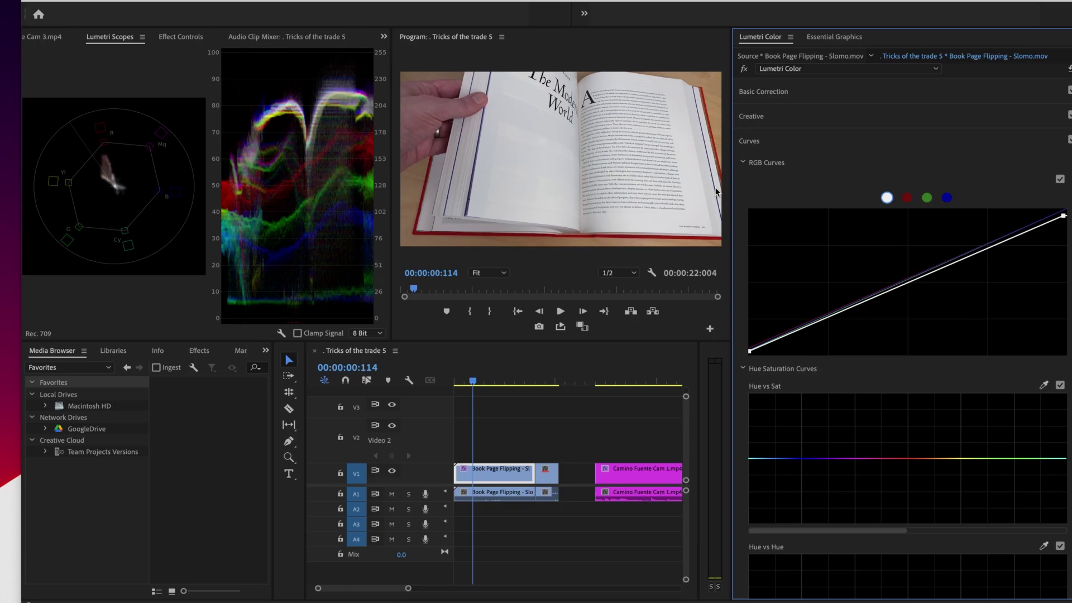
Save the Lumetri Color effect from Effect Controls as the preset 'moderate exposure correction'.
left_click(194, 35)
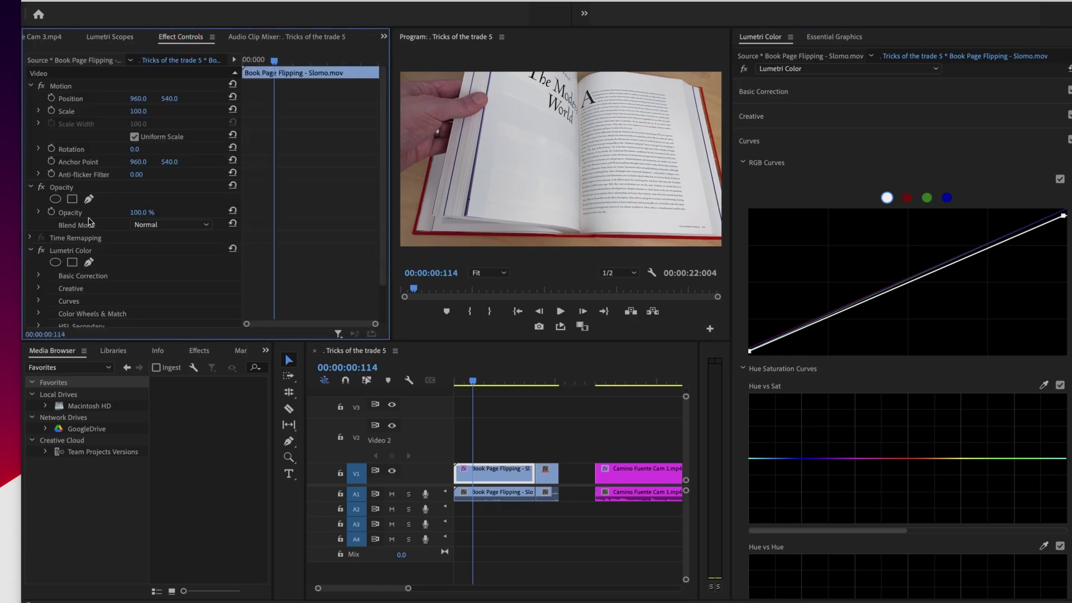
left_click(77, 253)
right_click(78, 252)
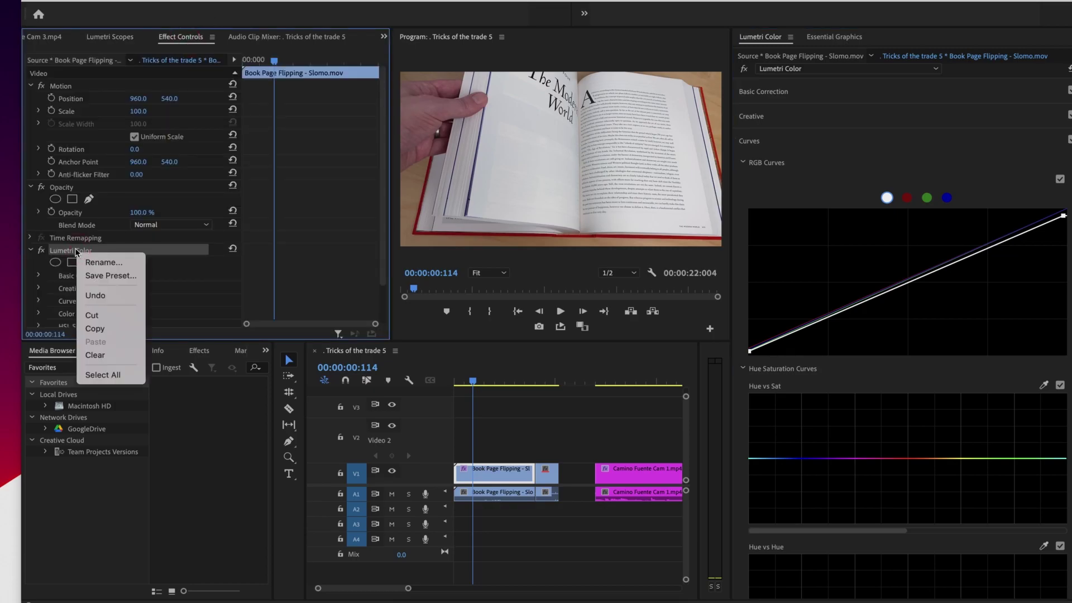
left_click(111, 276)
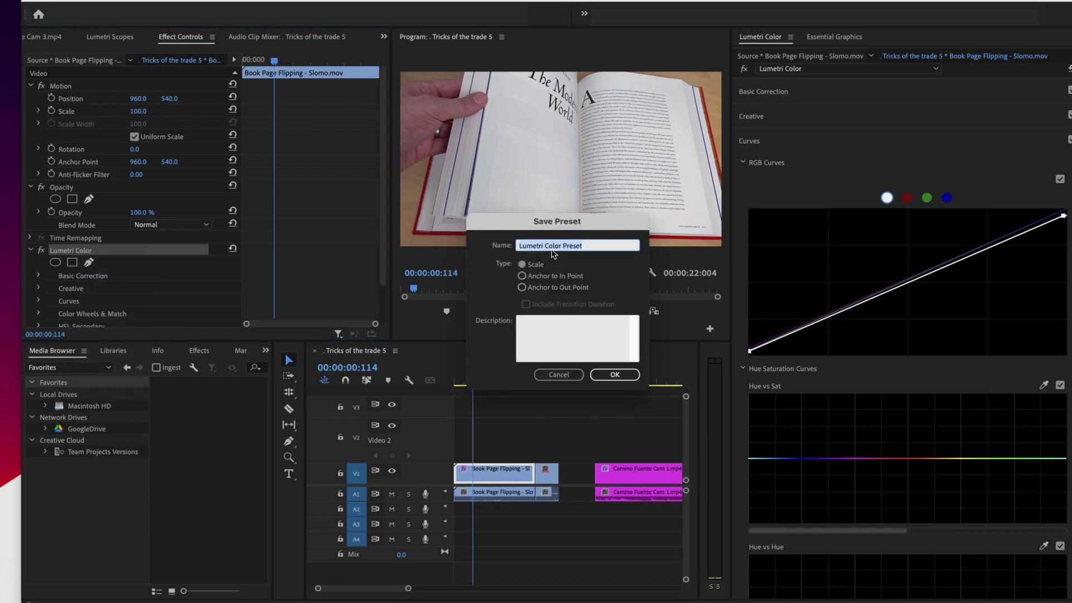
type("moderate exposure correction")
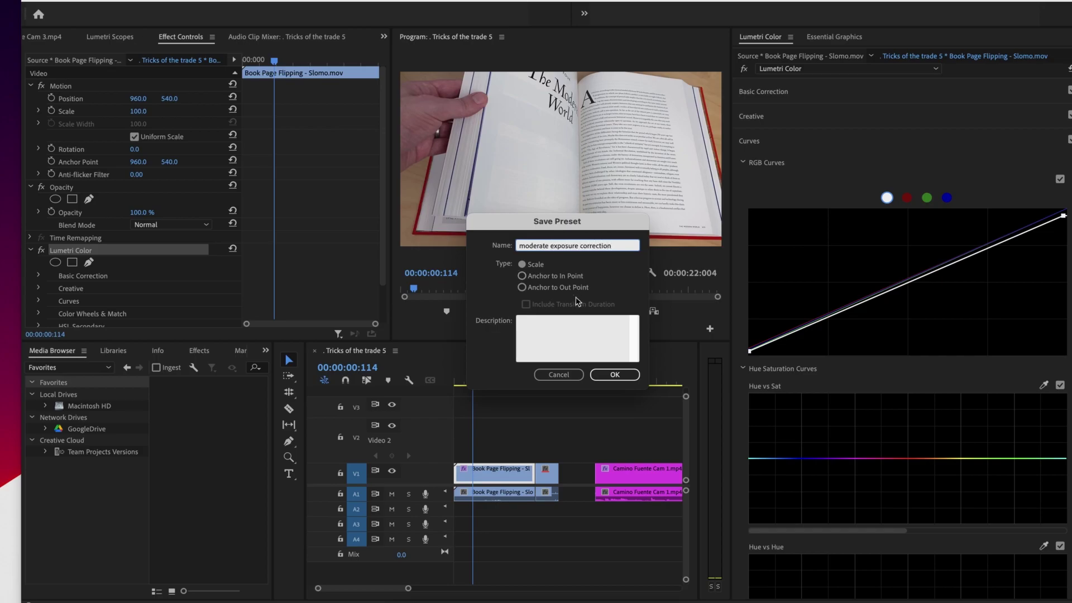
left_click(617, 375)
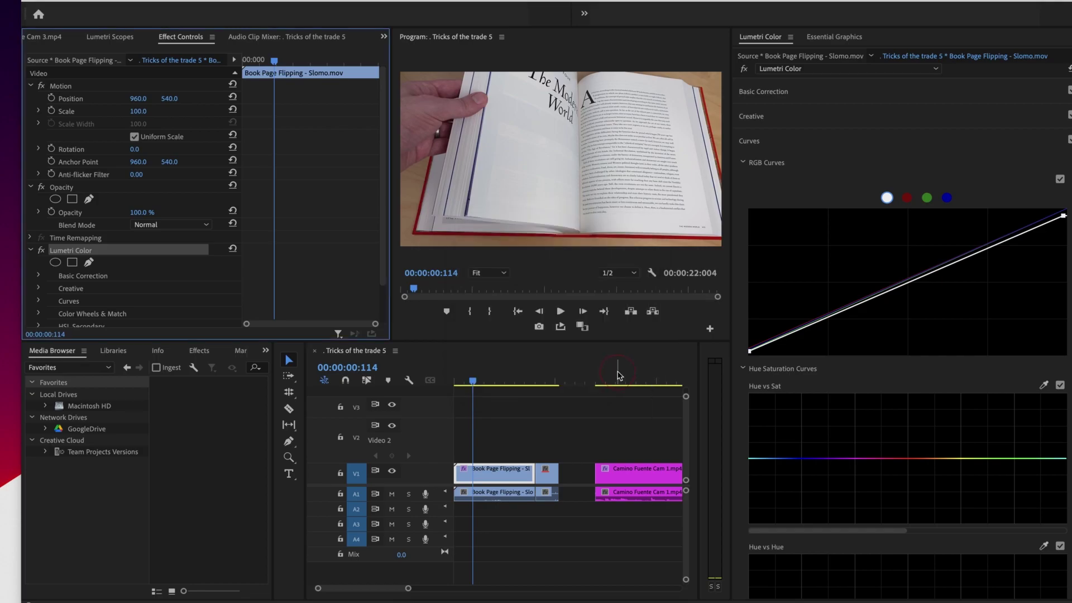
Switch to the Effects workspace and select 'moderate exposure correction' in the Presets folder.
left_click(868, 72)
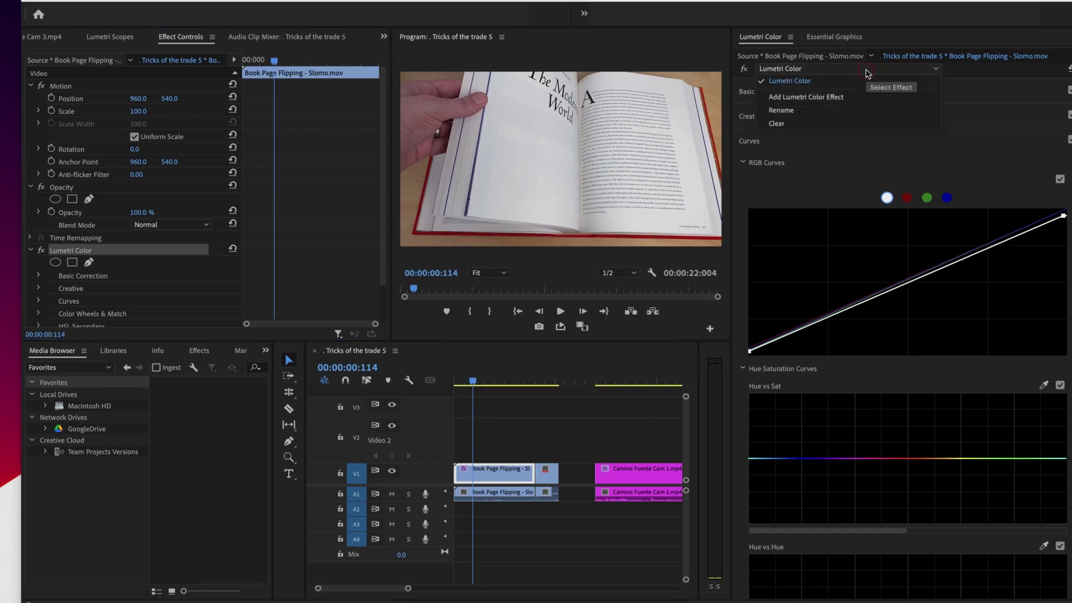
left_click(815, 100)
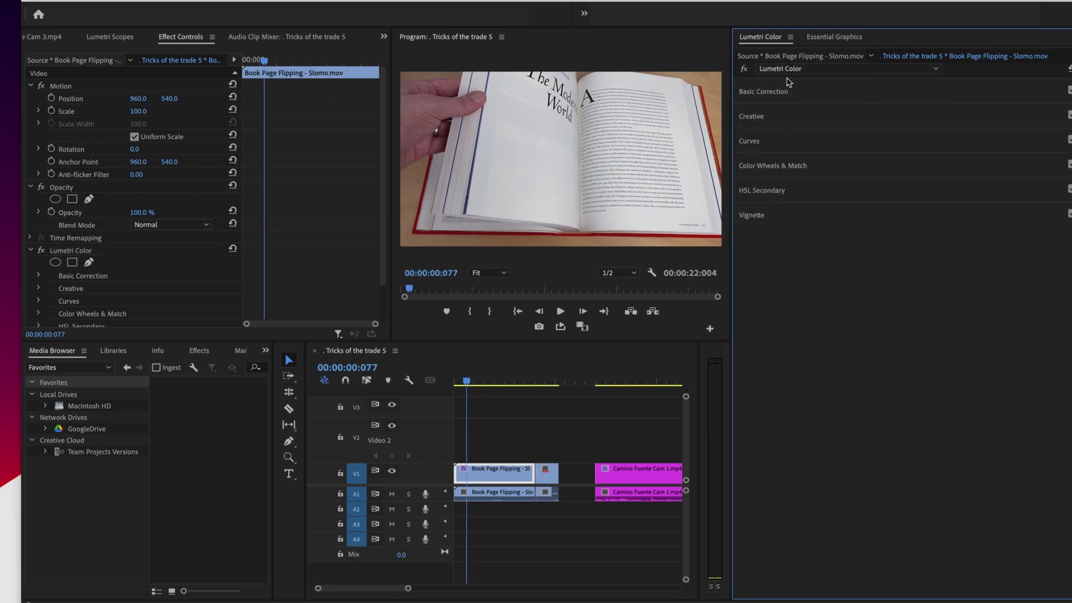
left_click(349, 0)
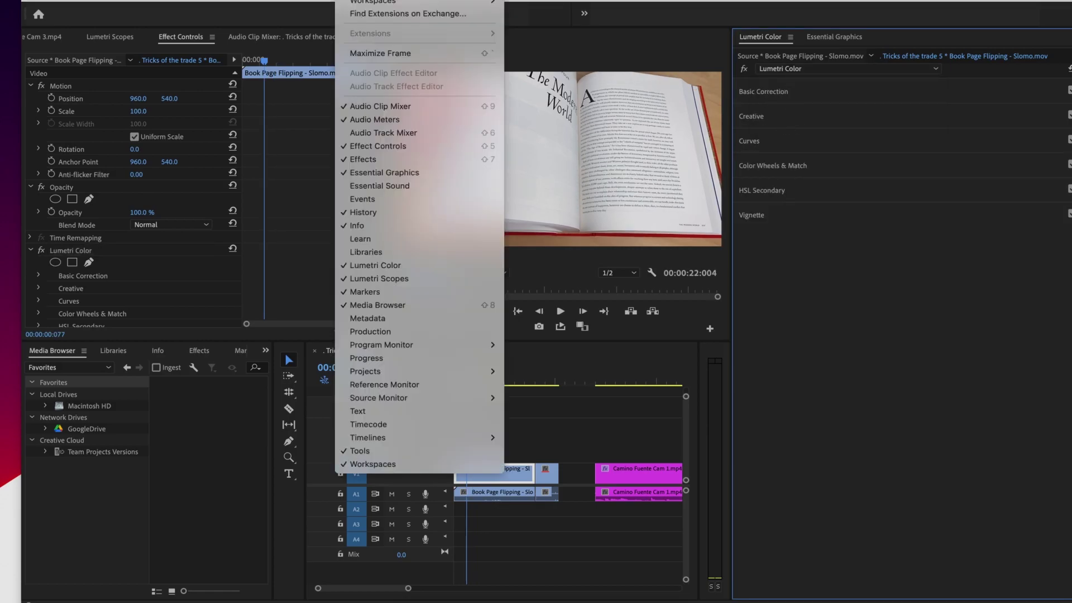
mouse_move(485, 2)
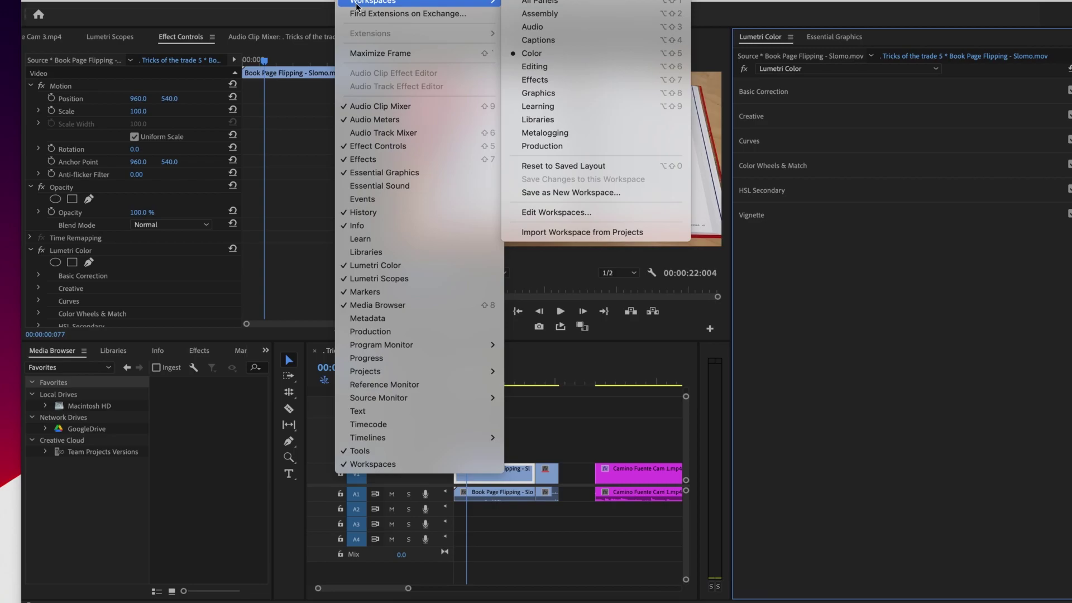
left_click(619, 80)
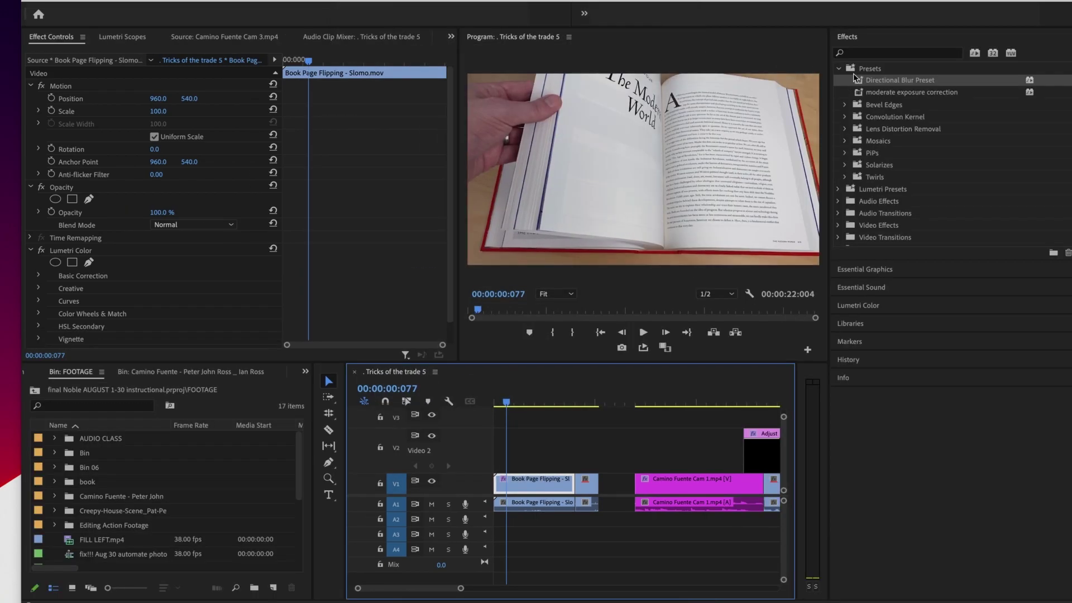
left_click(865, 95)
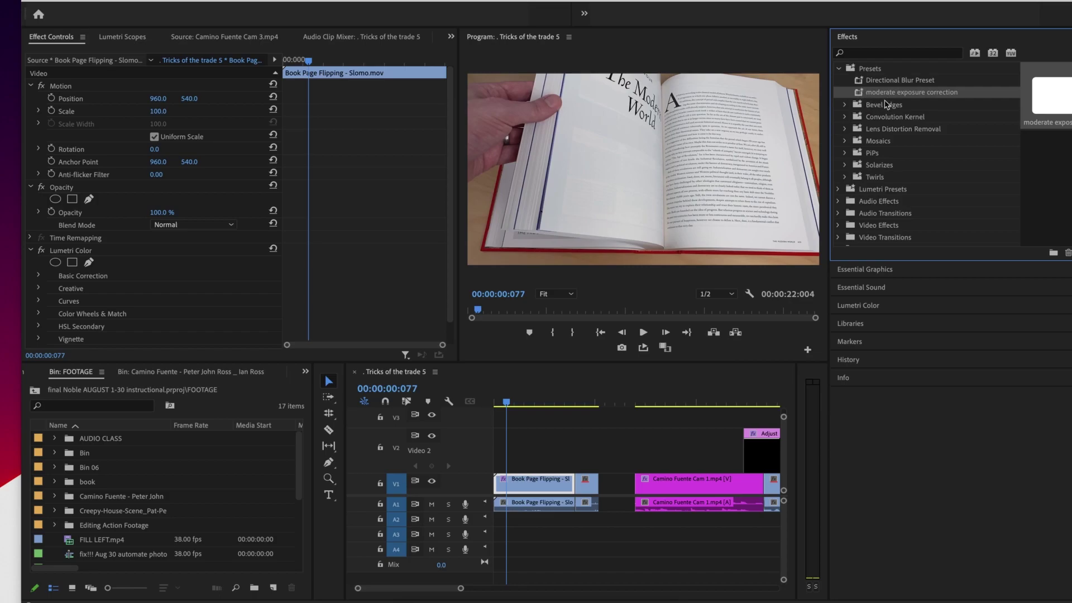
left_click(865, 96)
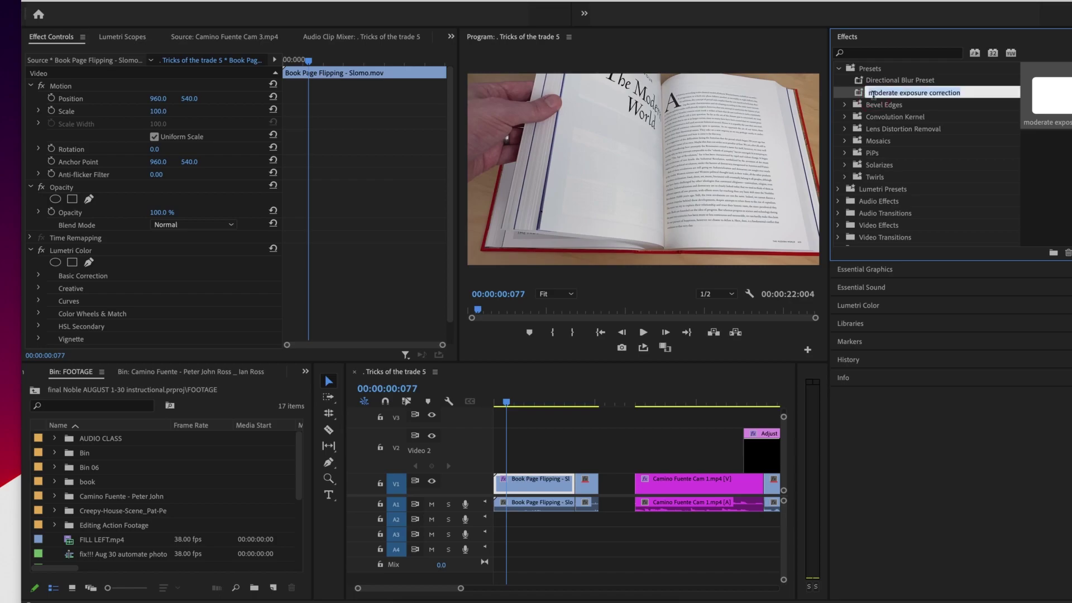